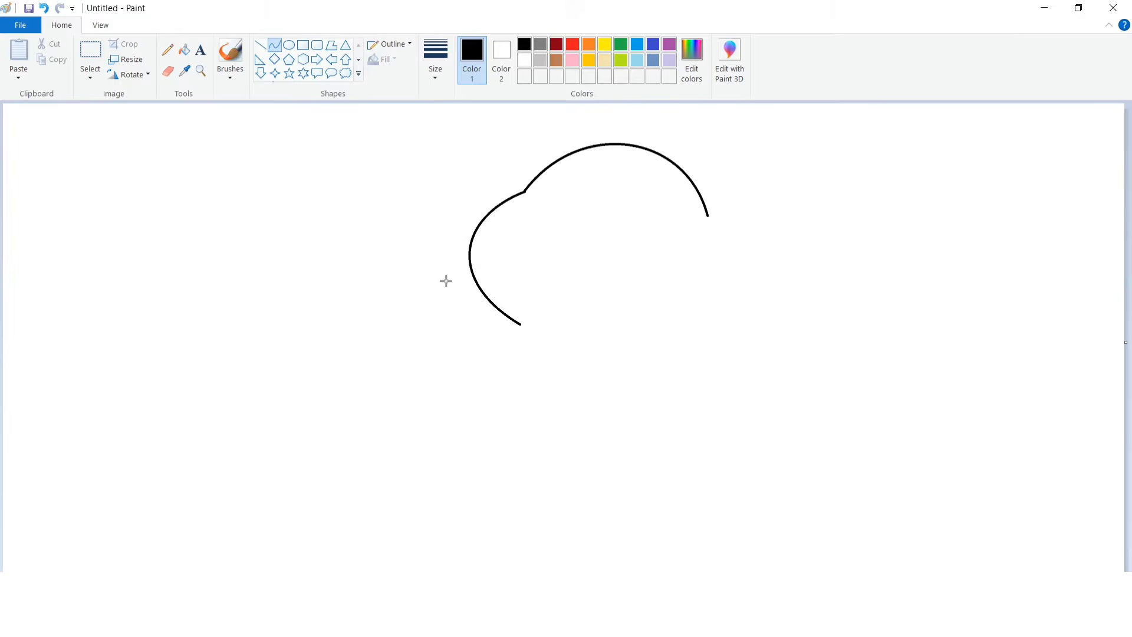
Draw the left ear's inner edge and its lower edge curve with the Curve tool.
left_click(535, 289)
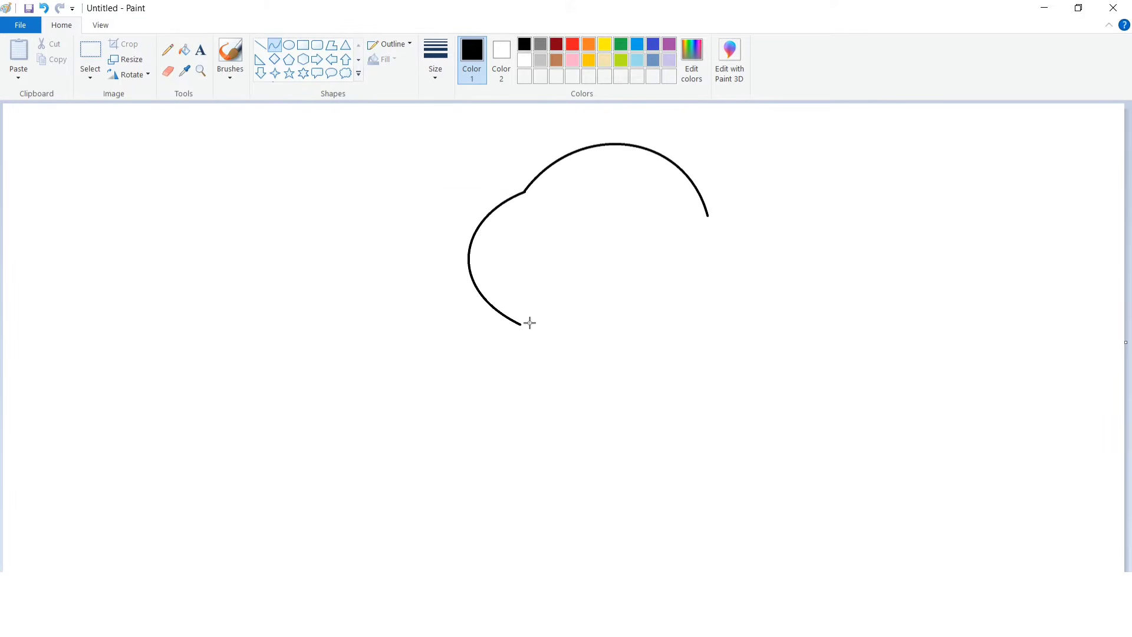
mouse_move(522, 323)
left_mouse_down()
mouse_move(554, 228)
mouse_move(531, 324)
mouse_move(561, 285)
mouse_move(570, 333)
left_mouse_up()
left_click(619, 279)
left_click_drag(556, 325, 559, 328)
left_click(609, 281)
Extend the head's right side downward and draw the curved chin line below the face.
mouse_move(708, 216)
left_mouse_down()
mouse_move(700, 297)
mouse_move(720, 232)
mouse_move(741, 246)
left_mouse_up()
left_click(780, 289)
left_click_drag(612, 349, 686, 338)
left_click_drag(644, 355, 637, 376)
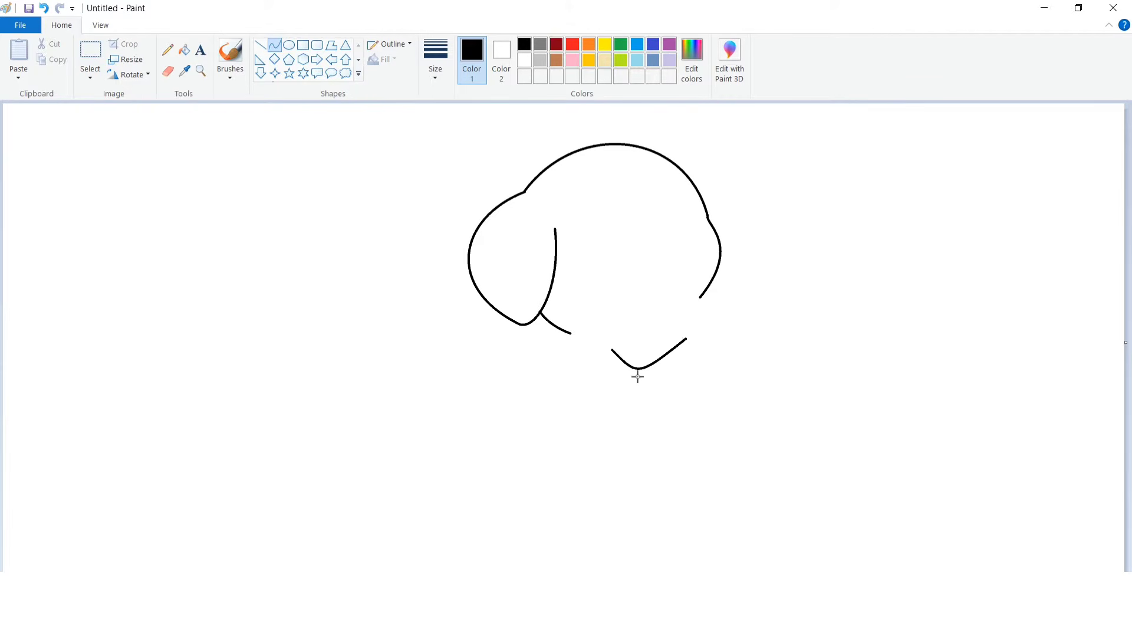
Join the chin curve up to the right side of the head with a curved line.
left_click_drag(716, 386, 682, 386)
left_click(703, 299)
mouse_move(700, 297)
left_mouse_down()
mouse_move(685, 337)
mouse_move(688, 315)
left_mouse_up()
left_click(689, 312)
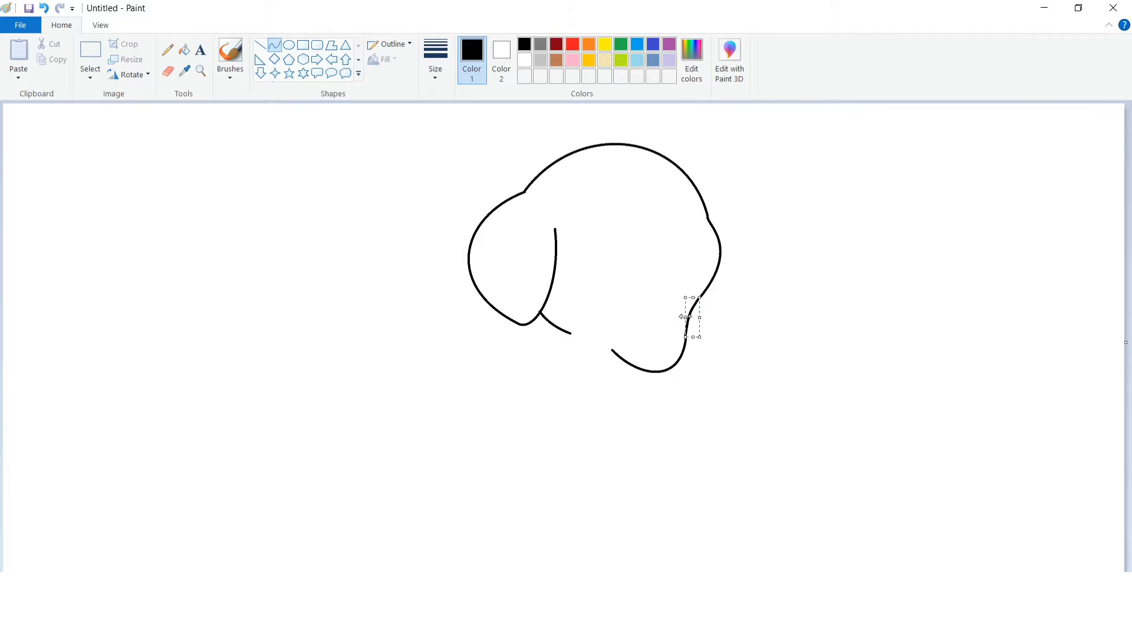
left_click(721, 313)
key("ctrl+z")
key("ctrl+z")
left_click(688, 315)
left_click(687, 318)
left_click(757, 319)
Draw the right ear as a curve hanging beside the head with a rounded tip.
left_click_drag(688, 177, 724, 302)
mouse_move(732, 200)
left_mouse_down()
mouse_move(740, 207)
mouse_move(741, 195)
left_mouse_up()
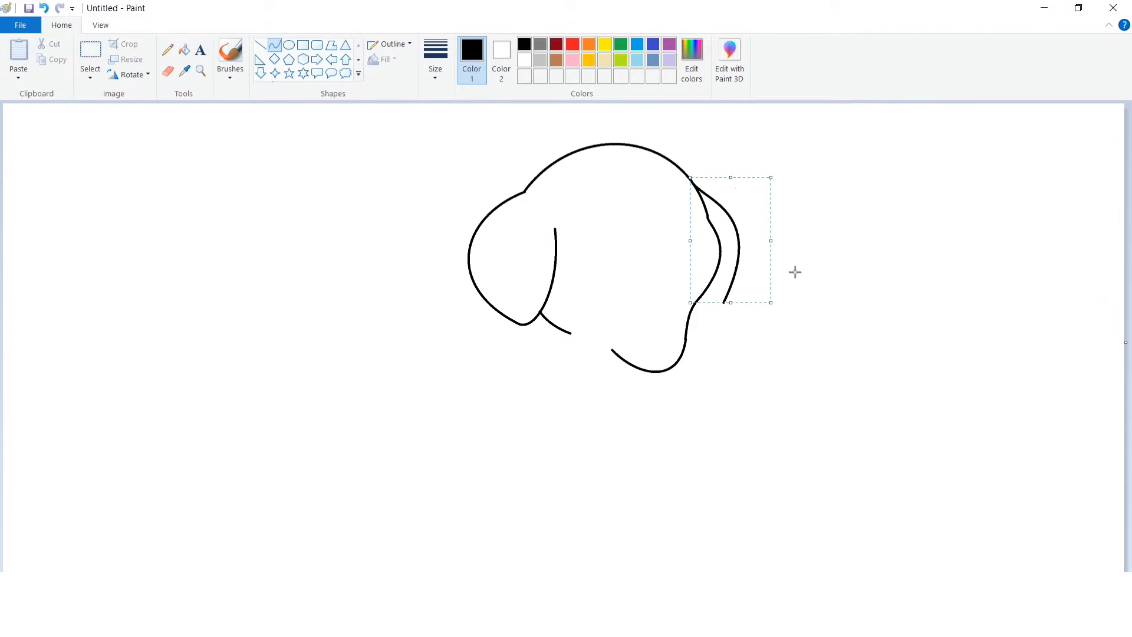
left_click(733, 304)
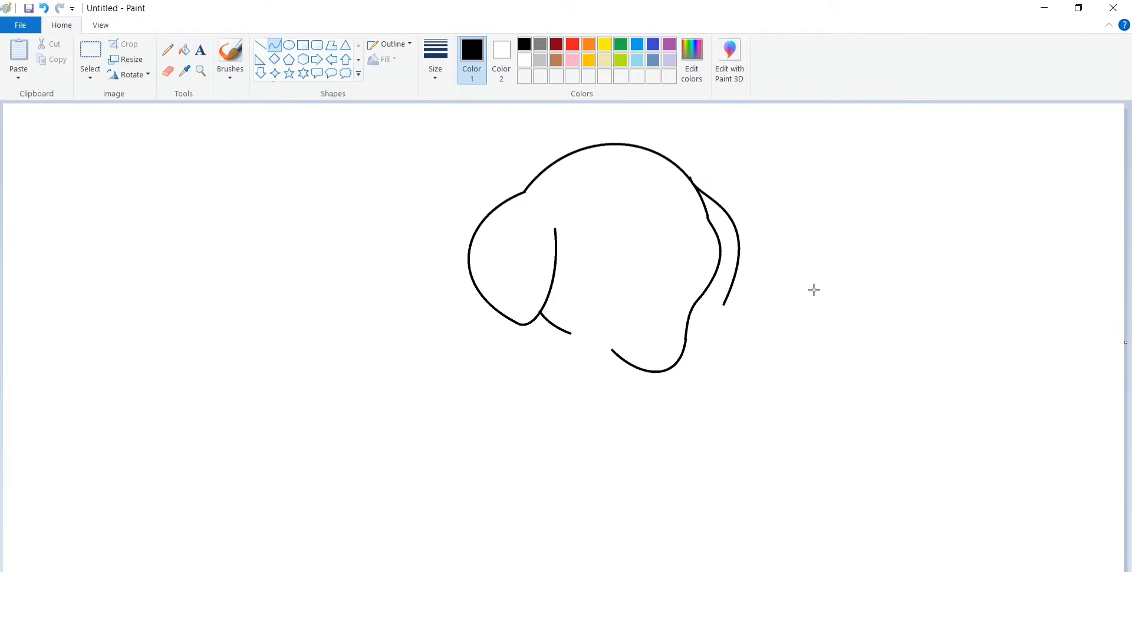
left_click_drag(724, 302, 731, 312)
left_click(724, 307)
Draw the puppy's back and the outer curve of the left leg from the head down to the ground.
left_click_drag(474, 278, 370, 396)
left_click_drag(421, 338, 353, 342)
left_click(510, 359)
left_click_drag(370, 397, 343, 419)
Add the left paw's toes, the inner leg line and the belly line running toward the chest.
left_click(432, 428)
left_click_drag(401, 474, 421, 453)
left_click(415, 473)
mouse_move(417, 476)
left_mouse_down()
mouse_move(418, 488)
mouse_move(442, 471)
mouse_move(434, 449)
mouse_move(440, 478)
left_mouse_up()
left_click(465, 474)
mouse_move(446, 471)
left_mouse_down()
mouse_move(416, 447)
mouse_move(431, 441)
mouse_move(430, 404)
mouse_move(534, 450)
left_mouse_up()
left_click(478, 465)
left_click(461, 441)
mouse_move(450, 445)
left_mouse_down()
mouse_move(439, 436)
mouse_move(439, 455)
left_mouse_up()
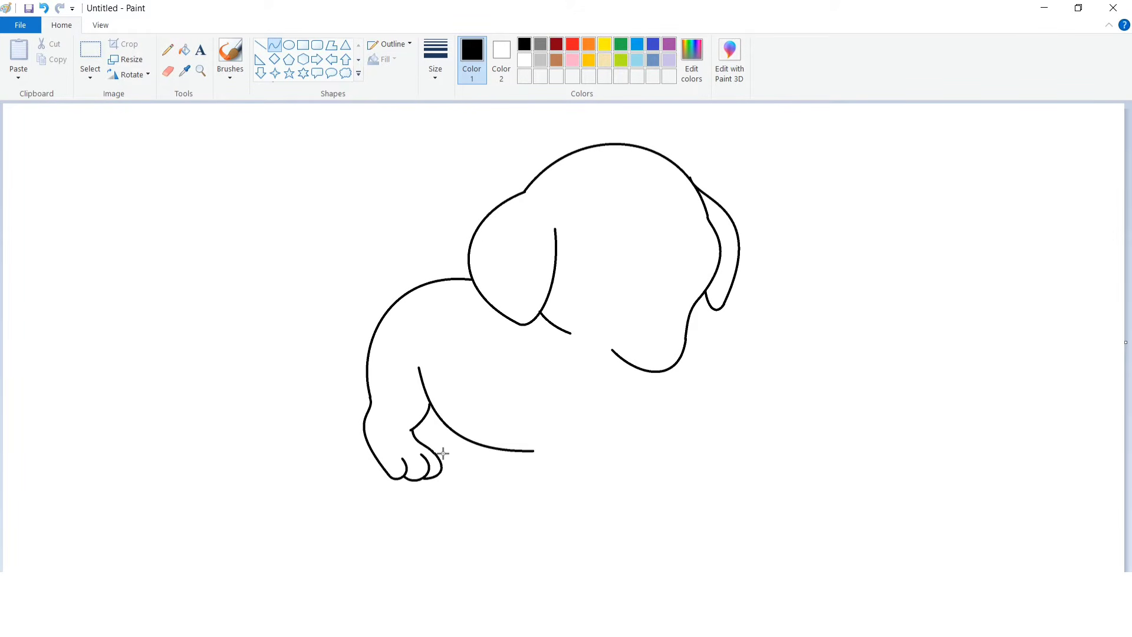
left_click_drag(419, 363, 425, 386)
left_click(454, 349)
Draw the front leg under the chest with a rounded paw and toes.
mouse_move(514, 420)
left_mouse_down()
mouse_move(583, 500)
mouse_move(544, 466)
left_mouse_up()
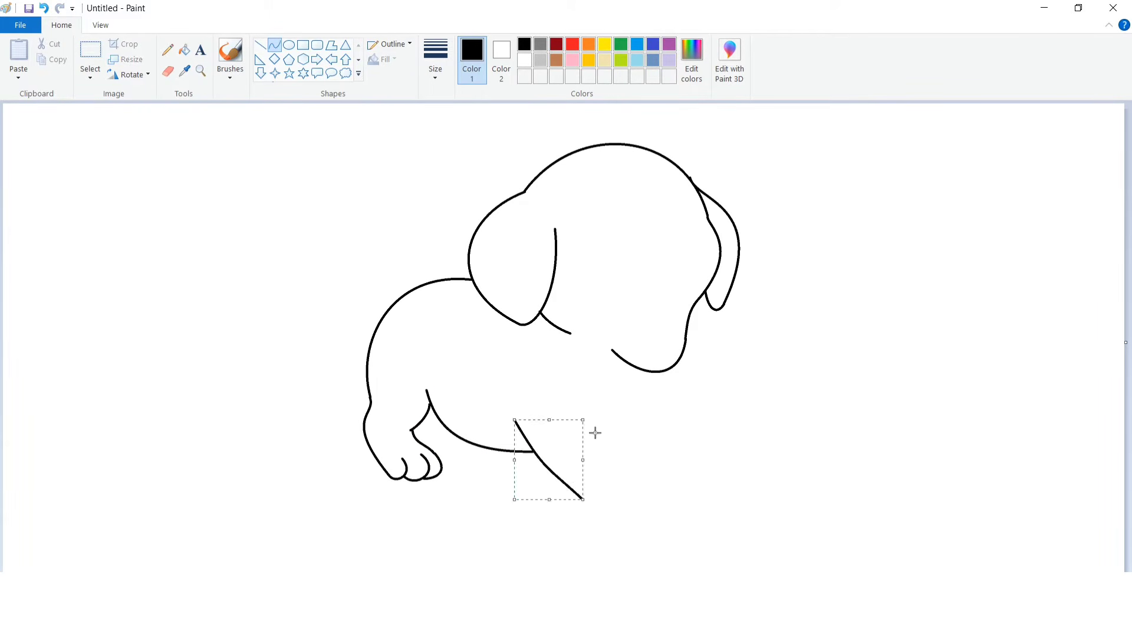
left_click(595, 433)
left_click_drag(595, 510, 625, 491)
mouse_move(604, 501)
left_mouse_down()
mouse_move(596, 515)
mouse_move(647, 527)
mouse_move(610, 493)
mouse_move(608, 508)
mouse_move(646, 490)
mouse_move(634, 521)
left_mouse_up()
left_click(660, 502)
mouse_move(636, 521)
left_mouse_down()
mouse_move(664, 511)
mouse_move(678, 487)
left_mouse_up()
Draw the second front leg's inner lines beside the first leg's paw.
mouse_move(602, 412)
left_mouse_down()
mouse_move(653, 478)
mouse_move(634, 478)
mouse_move(604, 415)
mouse_move(648, 424)
mouse_move(638, 441)
mouse_move(619, 430)
mouse_move(644, 437)
mouse_move(696, 499)
left_mouse_up()
left_click(704, 439)
left_click(639, 441)
left_click(669, 430)
left_click_drag(660, 462, 655, 465)
left_click_drag(674, 479, 677, 473)
left_click_drag(695, 469, 661, 496)
left_click_drag(691, 468, 663, 492)
left_click(730, 487)
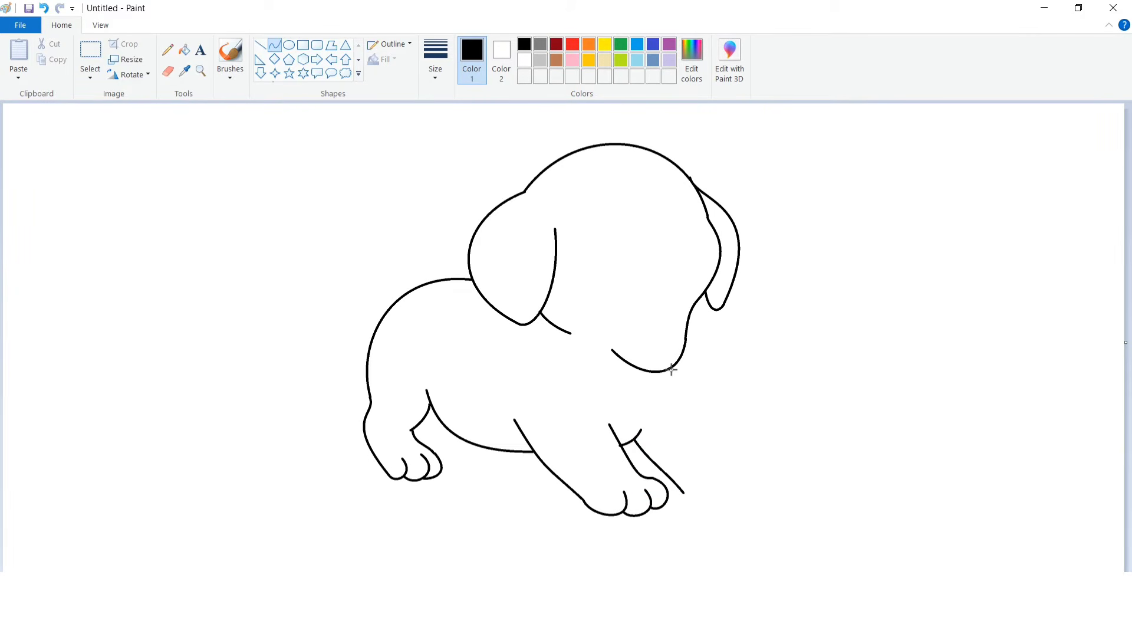
Draw the right front leg from the chin down to the start of its paw.
left_click_drag(676, 380, 725, 458)
left_click(725, 395)
left_click_drag(682, 403, 685, 409)
left_click(751, 415)
left_click_drag(726, 458, 753, 497)
left_click_drag(734, 470, 783, 470)
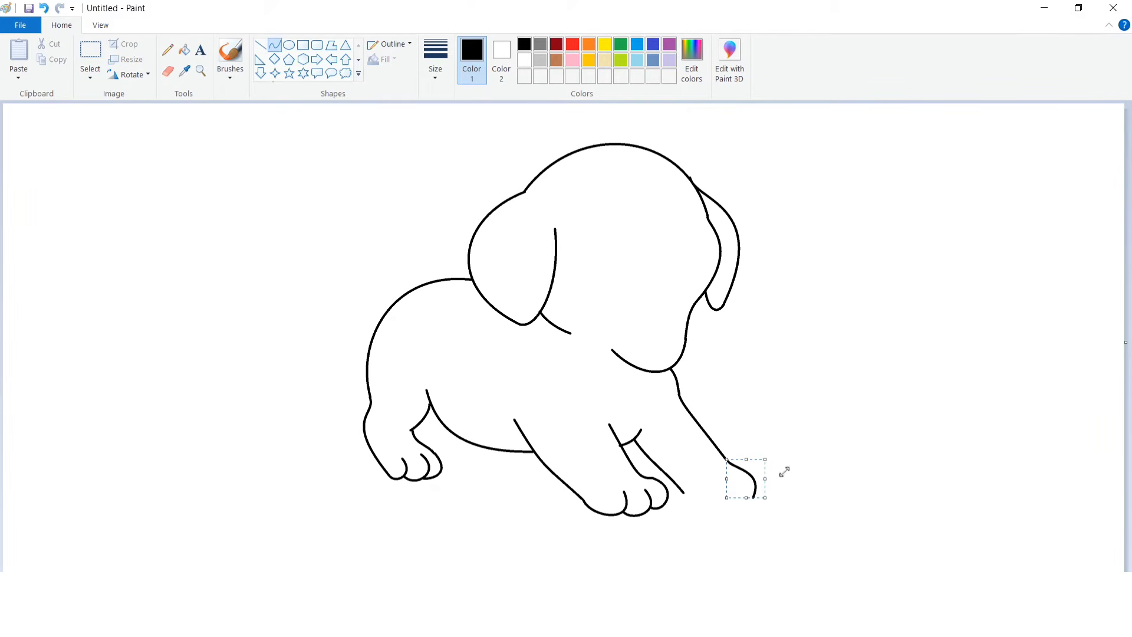
left_click(752, 509)
Complete the right paw with its bottom curve and toe lines.
mouse_move(684, 493)
left_mouse_down()
mouse_move(711, 478)
mouse_move(733, 495)
left_mouse_up()
left_click(696, 511)
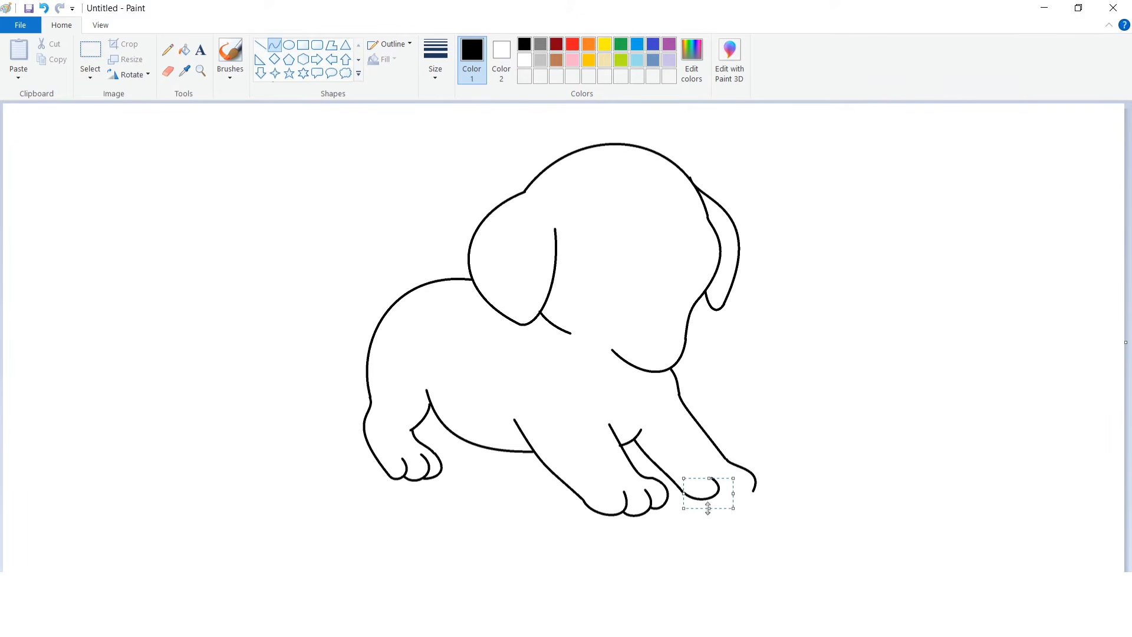
left_click(772, 499)
left_click_drag(734, 471, 758, 487)
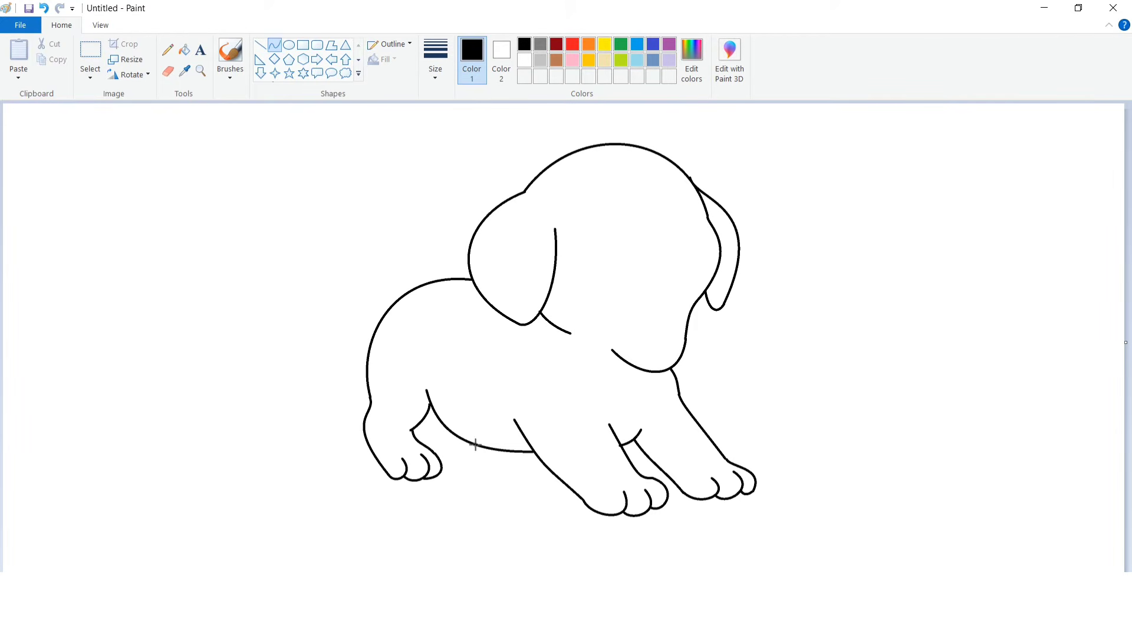
Draw the hind paw with small toes under the belly.
mouse_move(451, 434)
left_mouse_down()
mouse_move(485, 467)
mouse_move(468, 463)
mouse_move(489, 454)
mouse_move(507, 466)
left_mouse_up()
left_click(508, 463)
left_click(517, 462)
left_click(563, 437)
Draw the curved tail rising from the back with two bent curves.
left_click_drag(439, 160, 399, 299)
left_click_drag(412, 237, 356, 193)
left_click_drag(354, 223, 357, 278)
left_click_drag(397, 159, 423, 283)
left_click(537, 175)
mouse_move(412, 227)
left_mouse_down()
mouse_move(396, 213)
mouse_move(386, 255)
left_mouse_up()
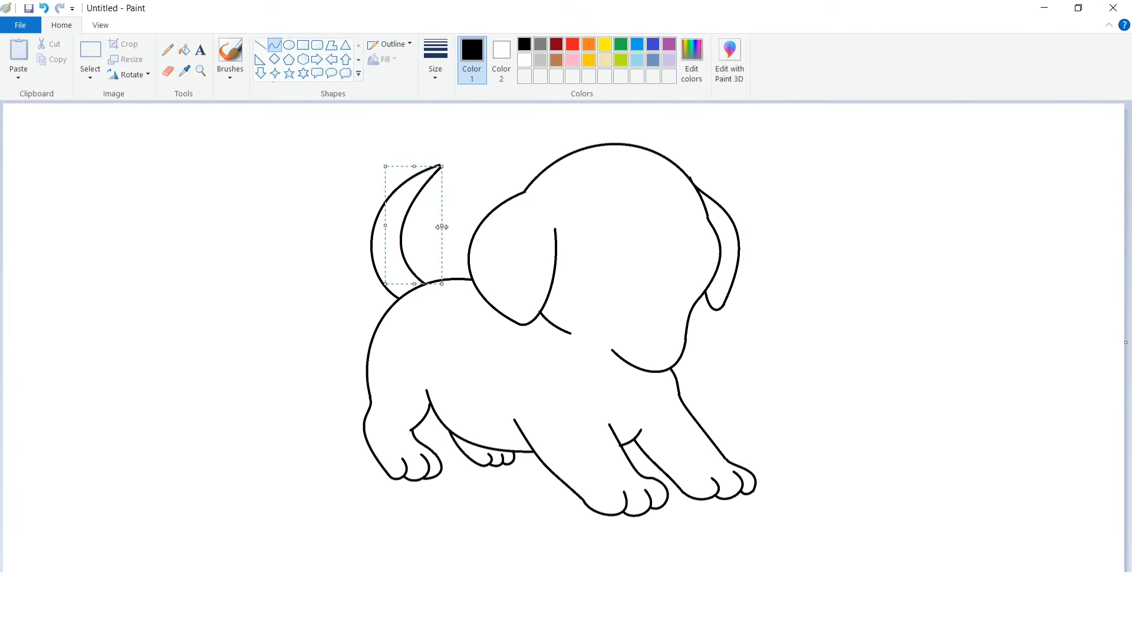
left_click(521, 225)
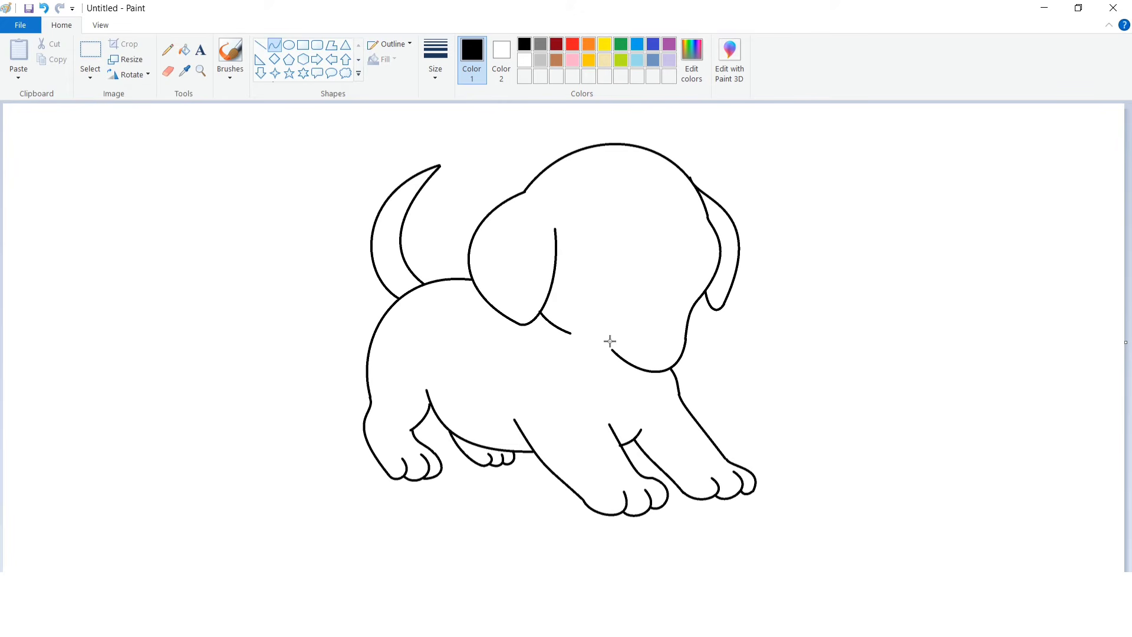
Draw a closed eye as an arched curve on the face.
left_click_drag(593, 232, 632, 226)
mouse_move(613, 229)
left_mouse_down()
mouse_move(601, 228)
mouse_move(624, 220)
left_mouse_up()
left_click(641, 182)
Draw the oval nose and a short curved line above it at the snout.
left_click_drag(701, 220, 695, 253)
left_click(728, 179)
mouse_move(685, 233)
left_mouse_down()
mouse_move(663, 227)
mouse_move(695, 251)
mouse_move(712, 222)
left_mouse_up()
left_click(707, 227)
Draw the wide open mouth outline curving down from the nose toward the chin.
mouse_move(709, 241)
left_mouse_down()
mouse_move(677, 295)
mouse_move(639, 310)
mouse_move(666, 272)
mouse_move(694, 290)
mouse_move(685, 307)
mouse_move(711, 269)
left_mouse_up()
left_click(769, 253)
left_click(719, 307)
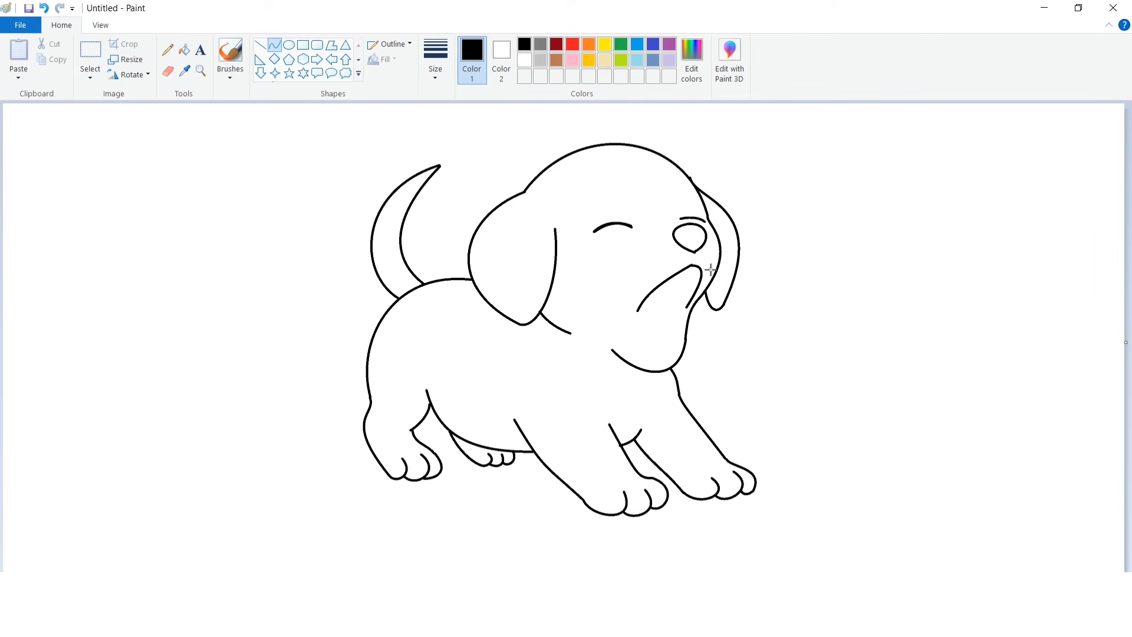
left_click(754, 304)
mouse_move(633, 338)
left_mouse_down()
mouse_move(655, 360)
mouse_move(637, 353)
left_mouse_up()
key("ctrl+z")
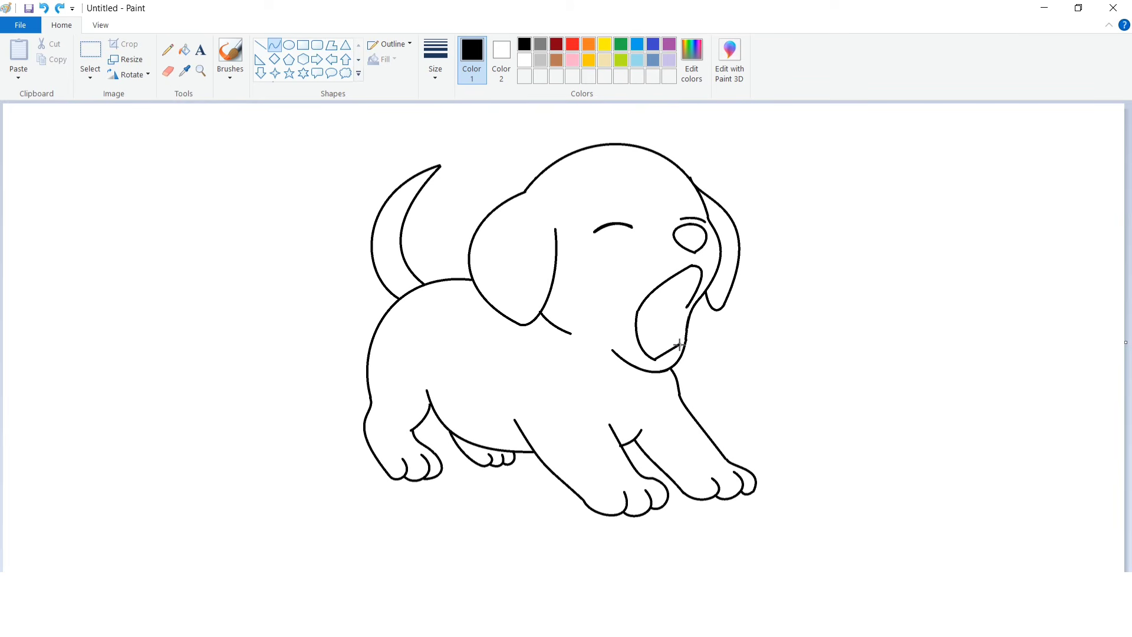
left_click_drag(680, 344, 679, 365)
mouse_move(687, 309)
left_mouse_down()
mouse_move(682, 342)
mouse_move(688, 327)
left_mouse_up()
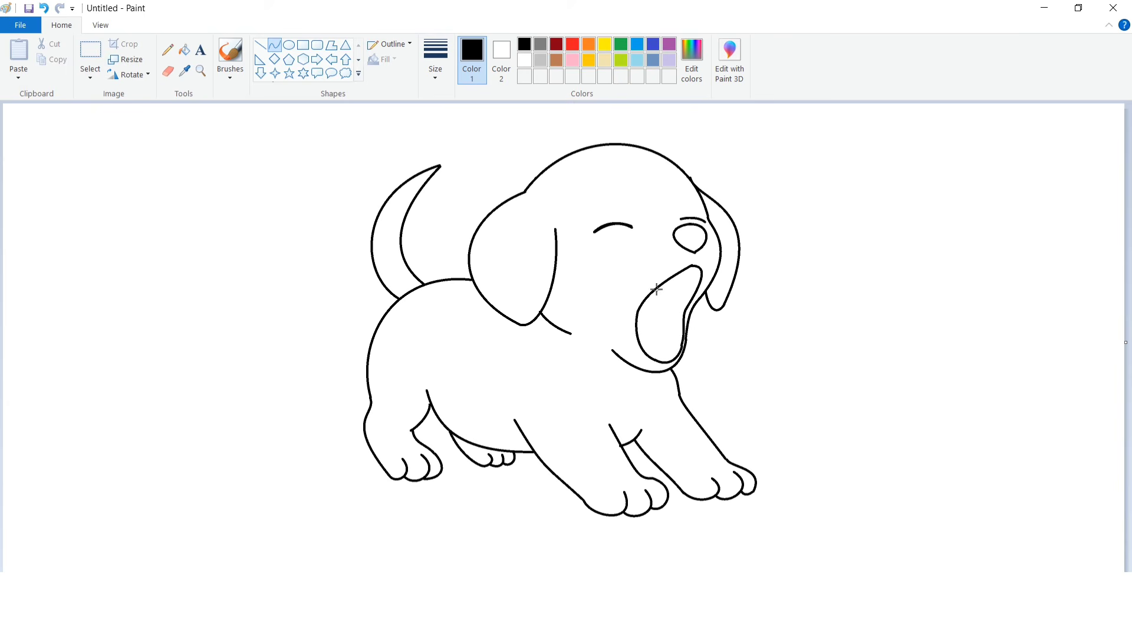
Draw the inner mouth curve inside the open mouth.
left_click_drag(658, 289, 651, 354)
left_click(723, 326)
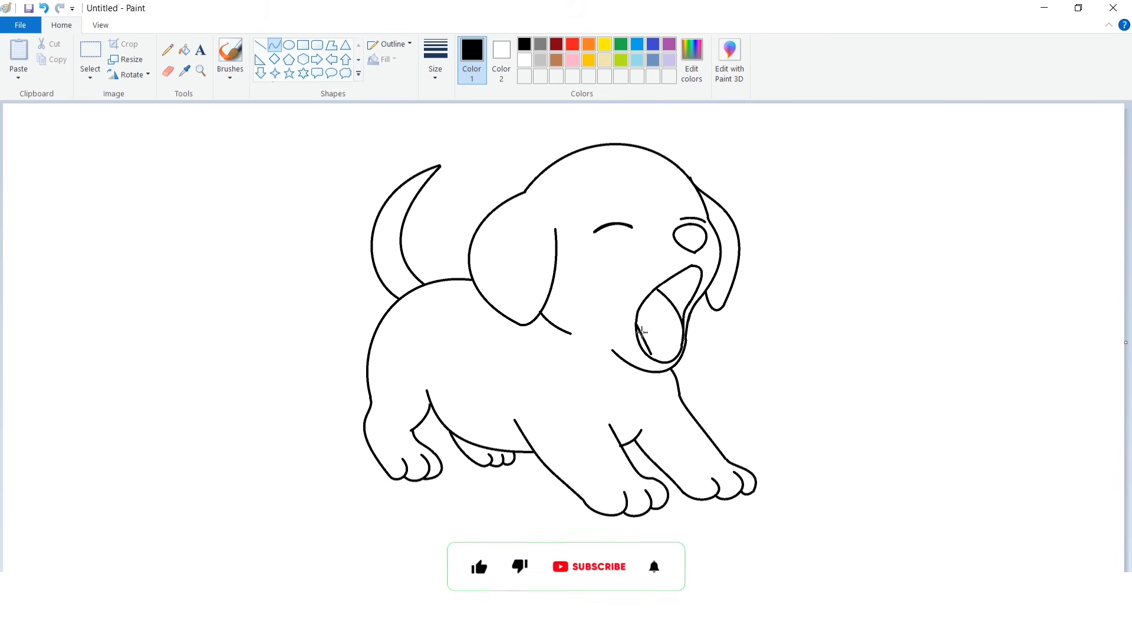
key("ctrl+z")
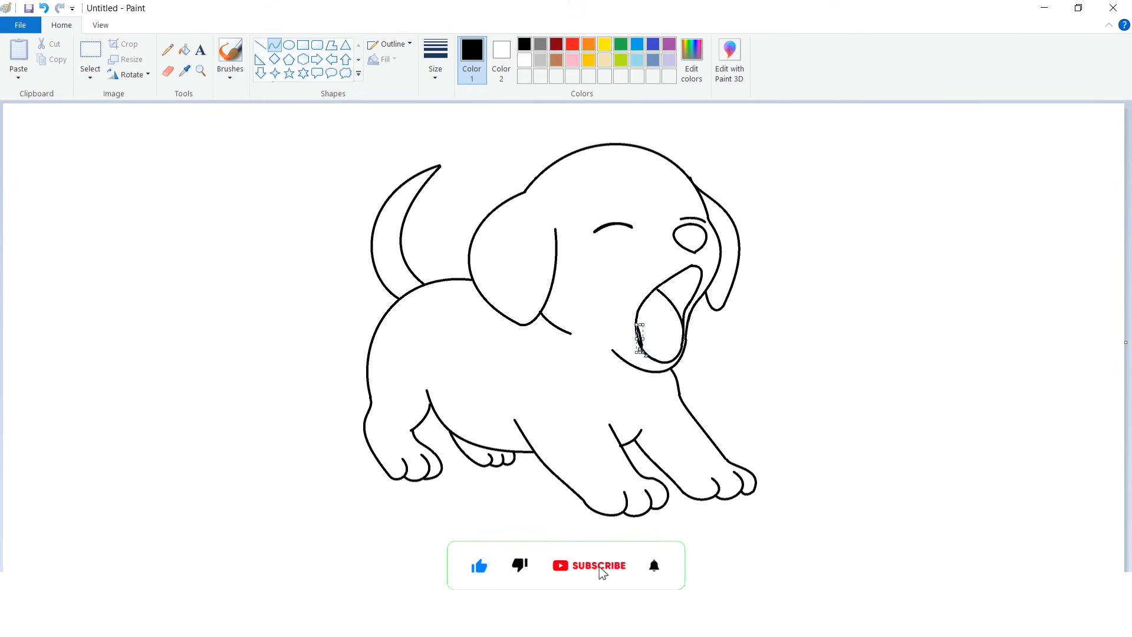
left_click_drag(636, 324, 646, 346)
left_click_drag(642, 336, 647, 334)
left_click(676, 336)
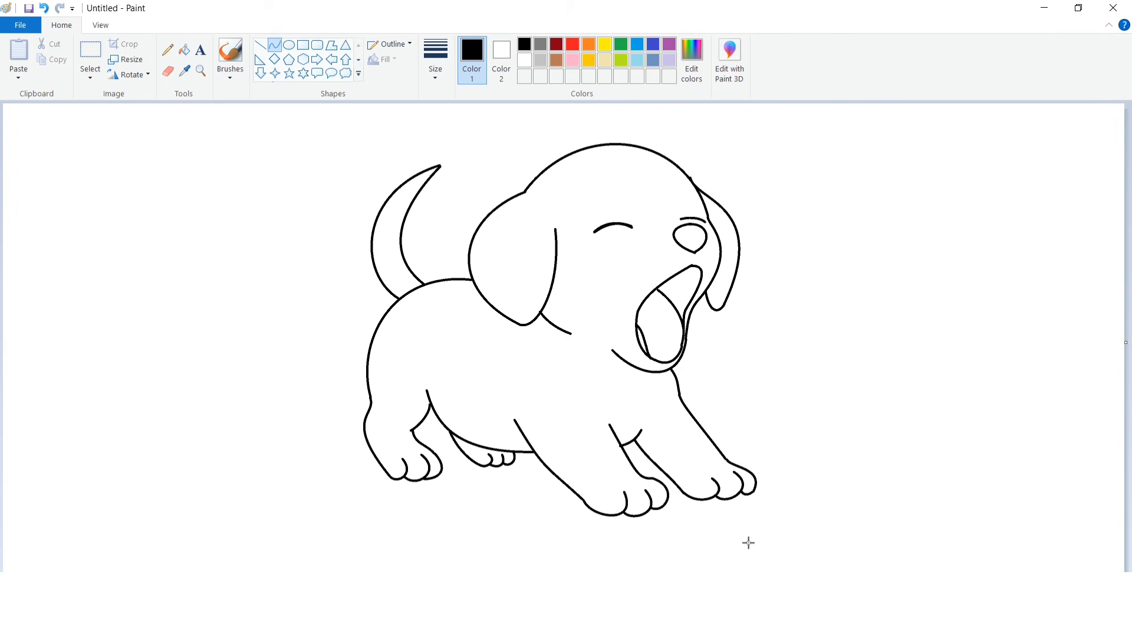
Add the tongue's centre line inside the mouth.
mouse_move(652, 318)
left_mouse_down()
mouse_move(664, 337)
mouse_move(663, 323)
left_mouse_up()
left_click(662, 321)
left_click(730, 328)
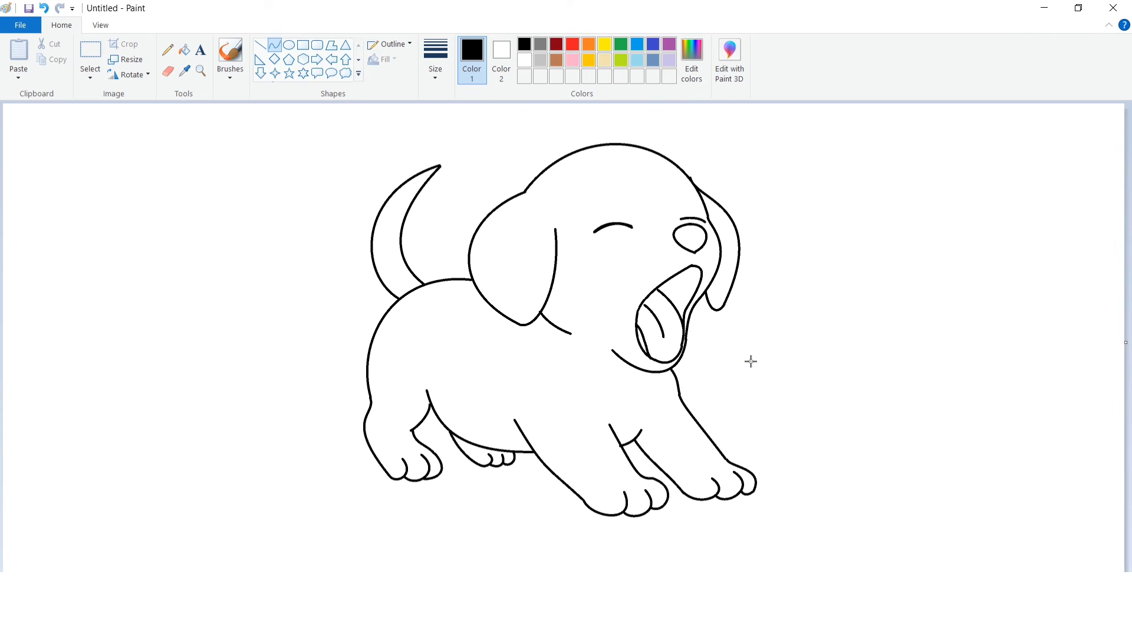